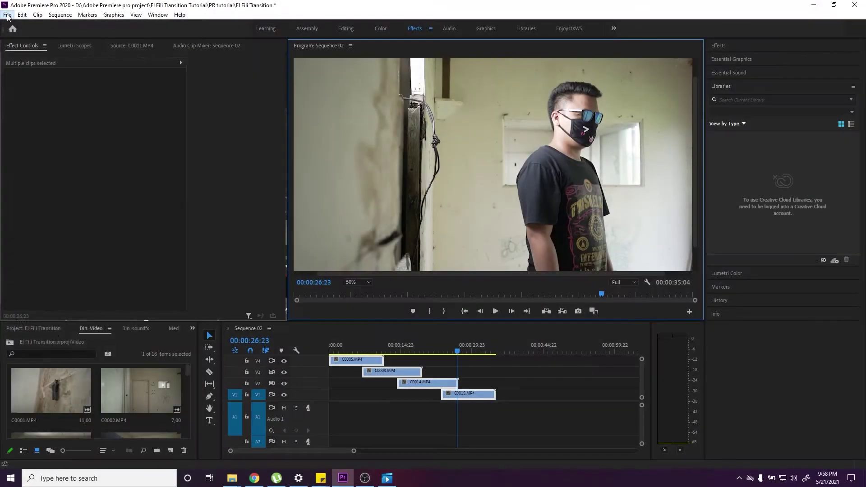
- Open the File menu to reach the options for creating a new item
click(7, 15)
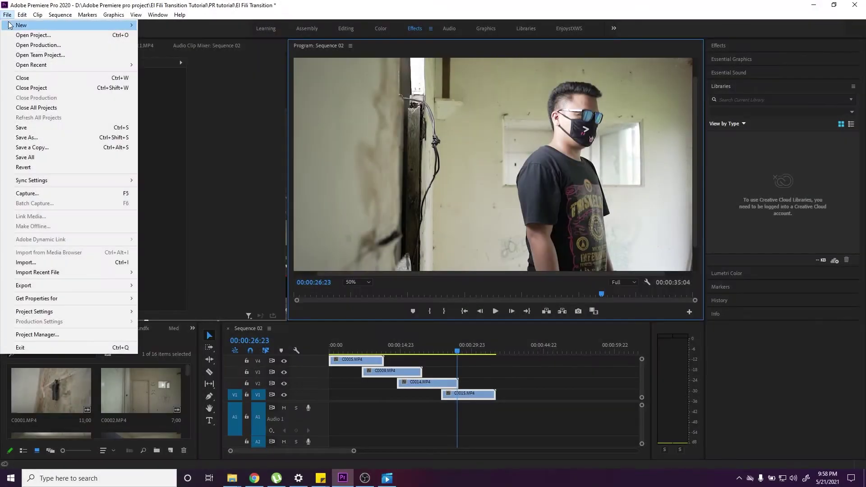
- Create a new DSLR 1080p24 sequence named 'Elfili Transiton'
mouse_move(44, 22)
click(253, 57)
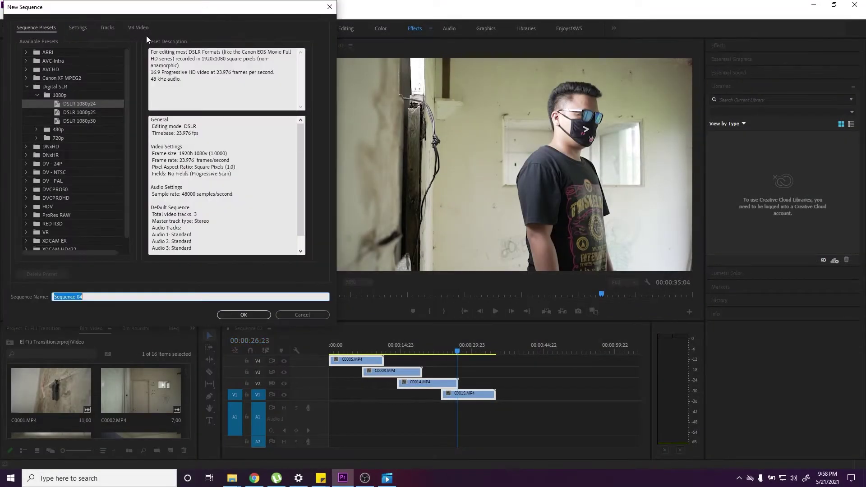
drag(165, 15, 484, 51)
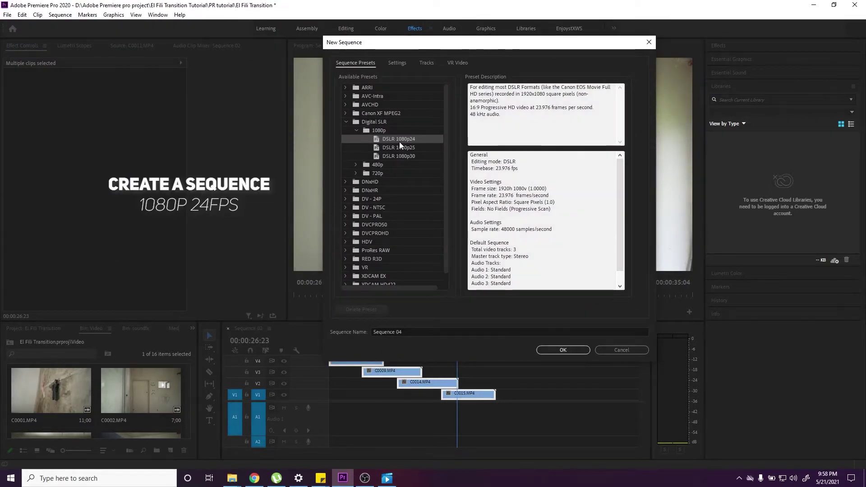
triple_click(389, 332)
text(Elfili Transiton)
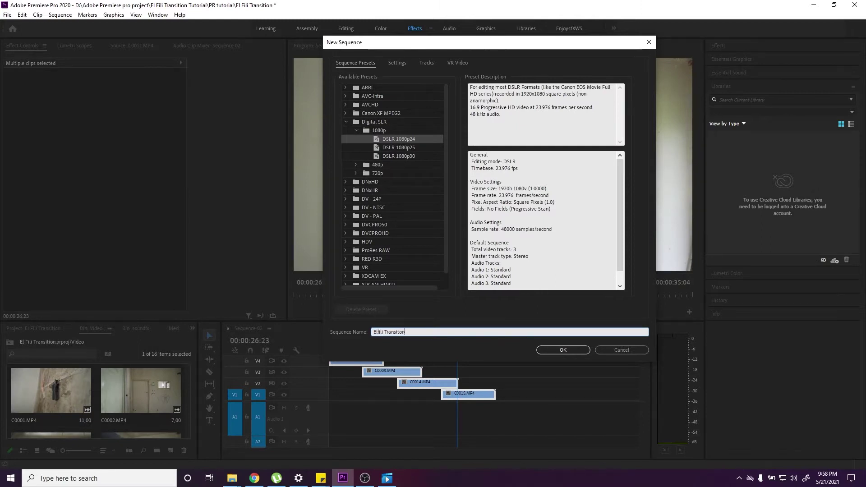
key(Return)
- Copy the four clips from Sequence 02 into Elfili Transiton and widen the timeline view
click(248, 328)
drag(479, 444, 323, 357)
key(ctrl+c)
click(299, 331)
key(ctrl+v)
drag(632, 450, 334, 453)
- Rewind the playhead to the start and play with only the top V4 clip showing
drag(340, 343, 330, 354)
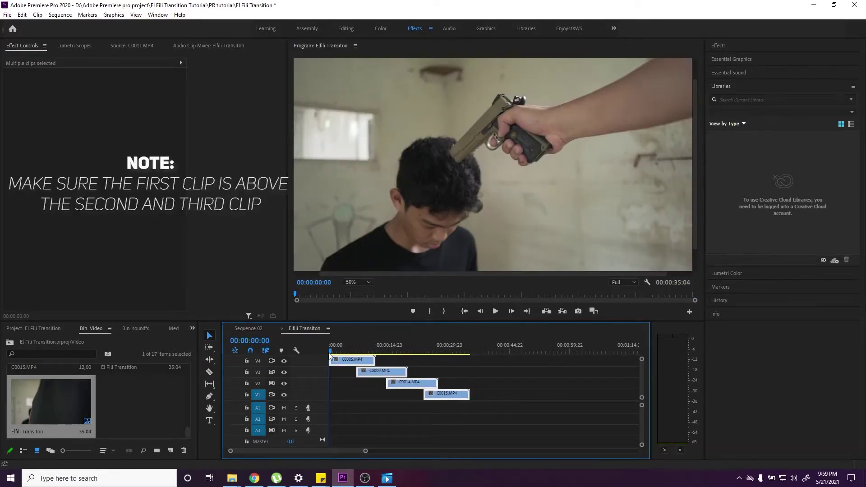
drag(330, 355, 338, 356)
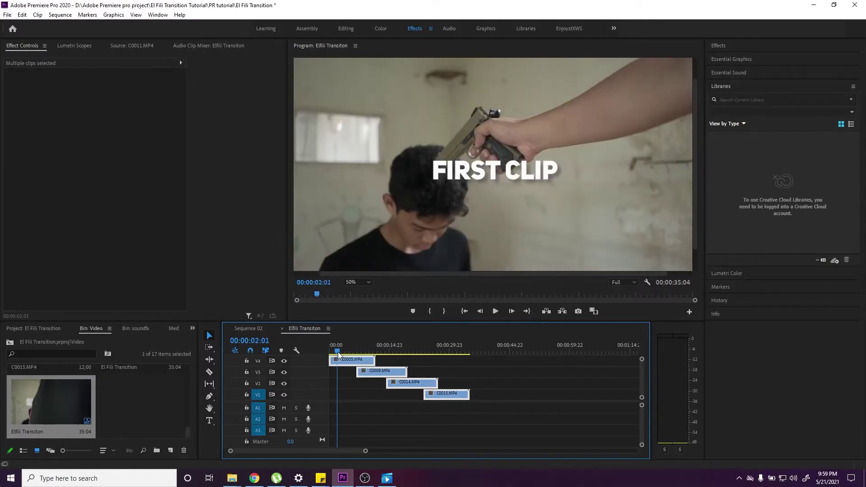
click(285, 391)
key(space)
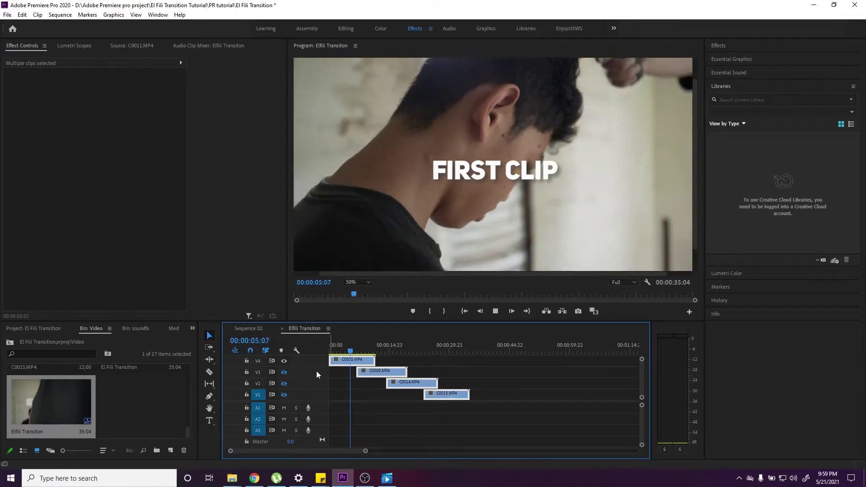
- Toggle track outputs to show V3, then V2, then V1 alone, ending on V1
click(284, 371)
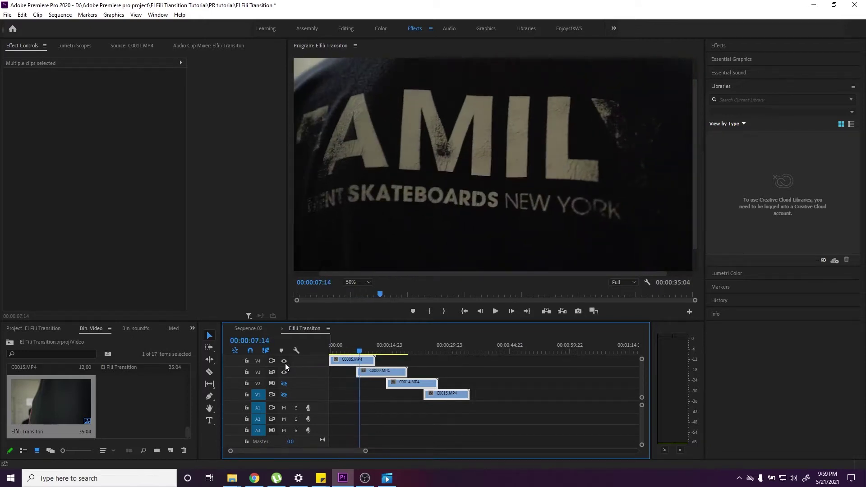
click(284, 361)
key(space)
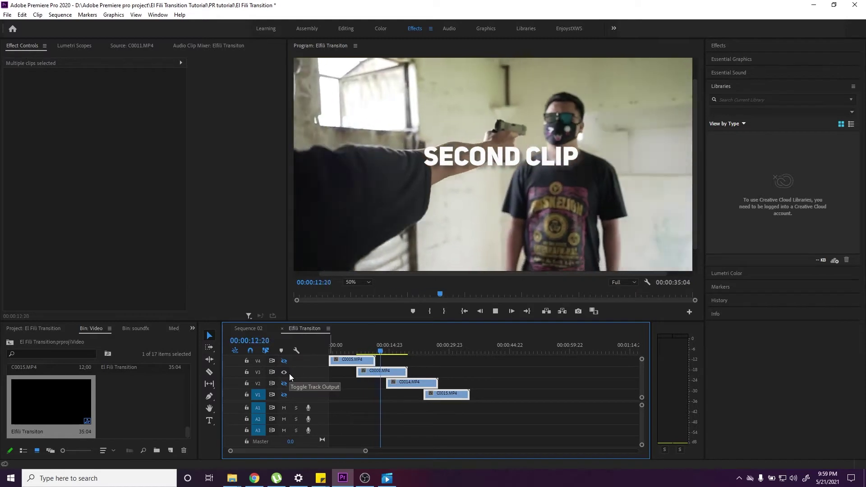
click(284, 383)
click(284, 372)
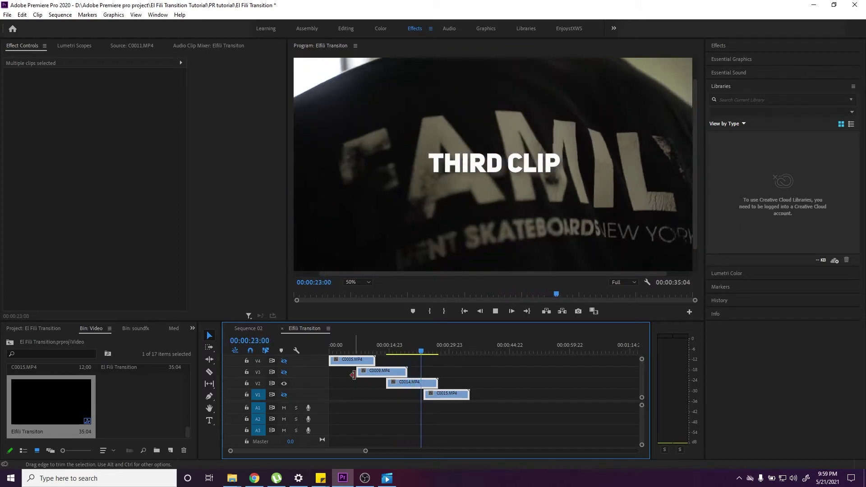
click(285, 384)
click(284, 395)
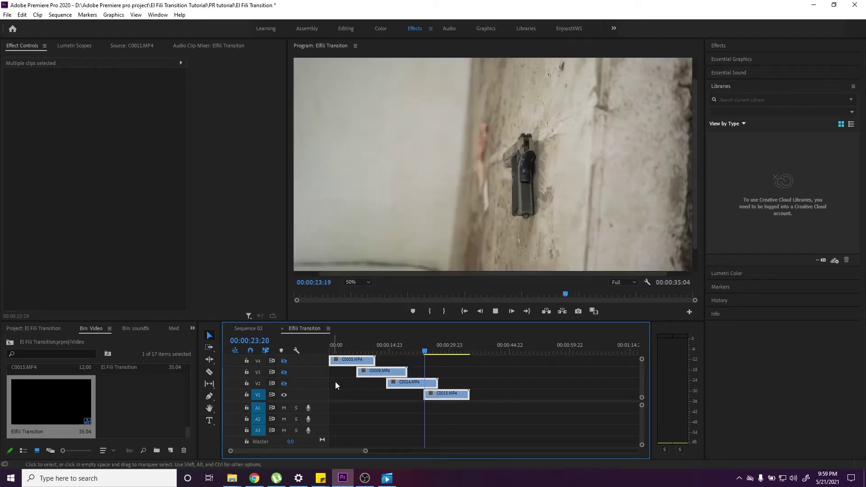
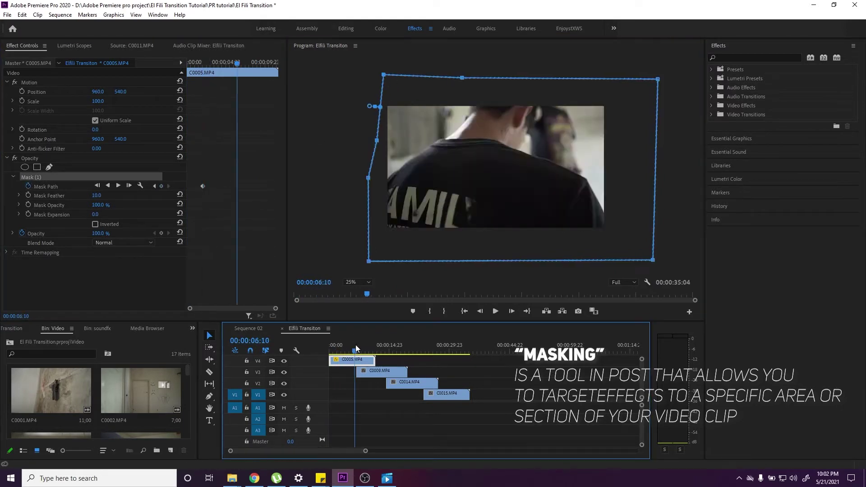
- Set C0005's first Mask Path keyframes, moving the mask's left points right onto the subject
drag(356, 345, 364, 345)
drag(384, 75, 415, 106)
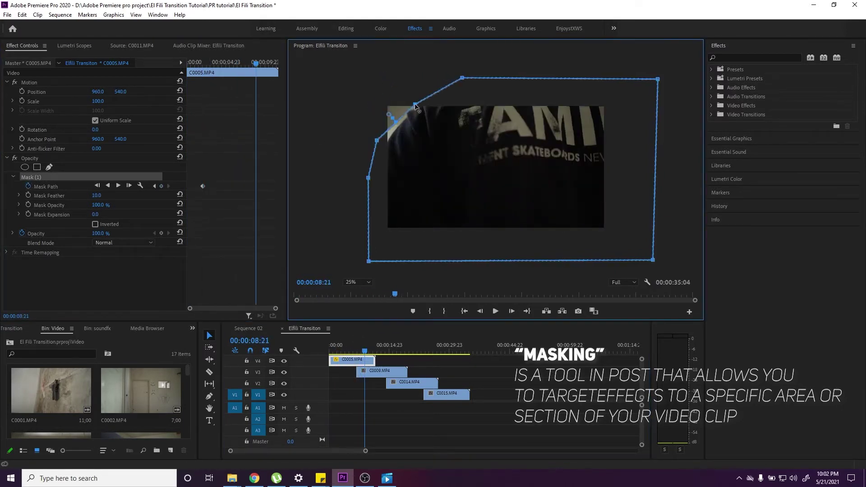
click(511, 311)
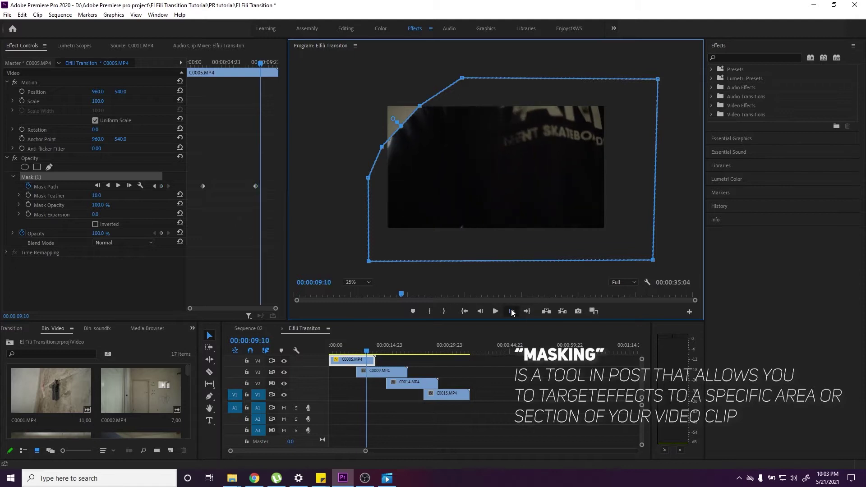
drag(386, 201, 419, 126)
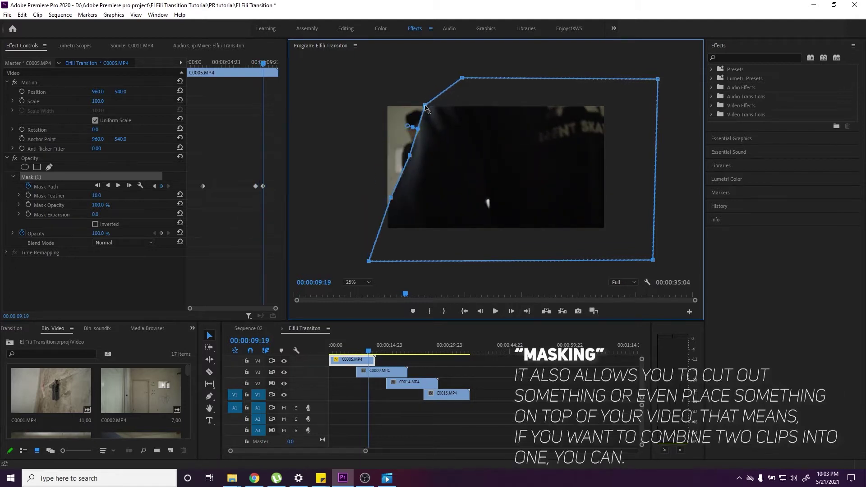
click(514, 312)
drag(369, 261, 419, 265)
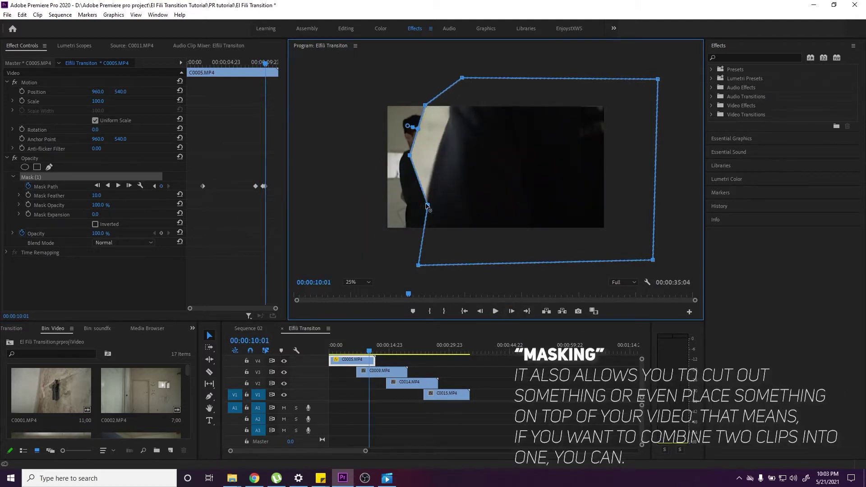
drag(391, 197, 428, 205)
drag(425, 105, 451, 103)
- Every few frames, push the mask's left edge further right until the wipe completes
click(511, 312)
drag(428, 205, 469, 204)
drag(419, 265, 459, 260)
drag(435, 159, 482, 158)
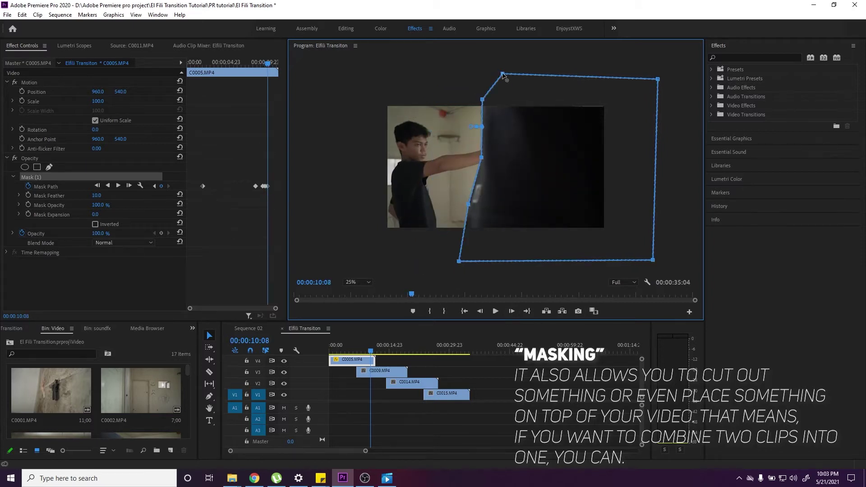
click(512, 311)
drag(469, 205, 536, 204)
drag(459, 261, 544, 248)
drag(481, 158, 539, 152)
mouse_move(483, 126)
mouse_down()
mouse_move(508, 125)
mouse_move(541, 99)
mouse_up()
drag(509, 125, 540, 123)
drag(502, 74, 585, 73)
click(511, 312)
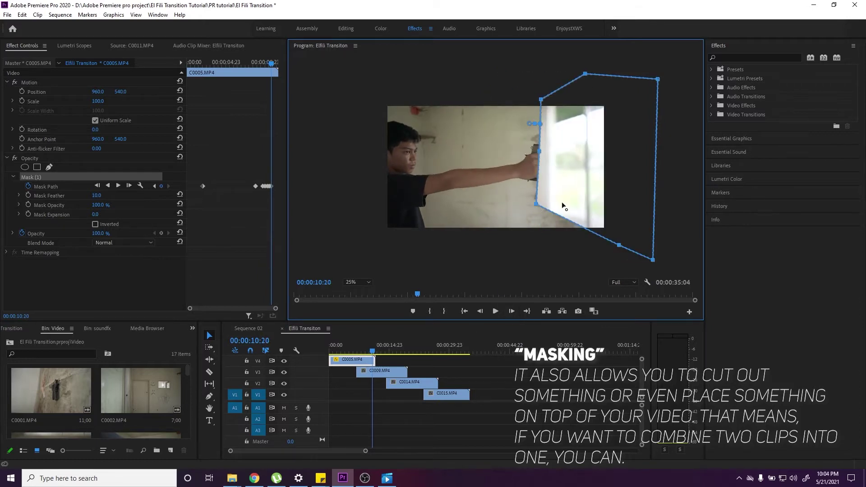
- Preview the C0005 wipe by reversing, scrubbing, and playing from 14:01
key(j)
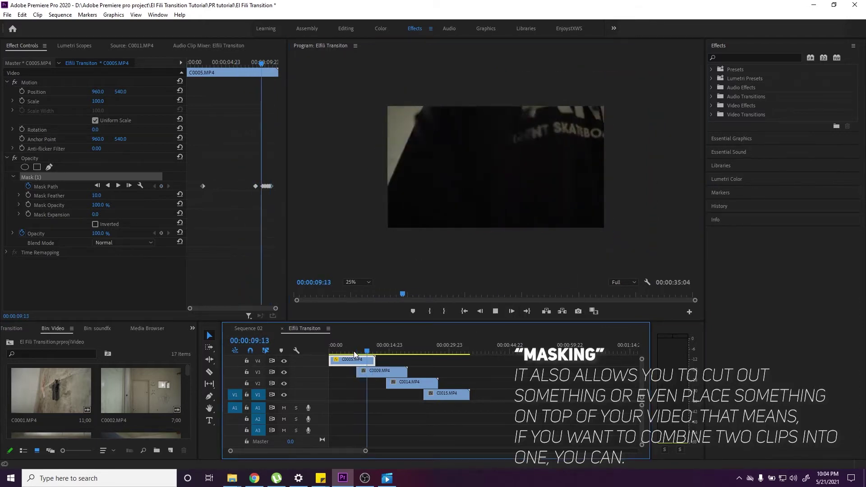
click(204, 186)
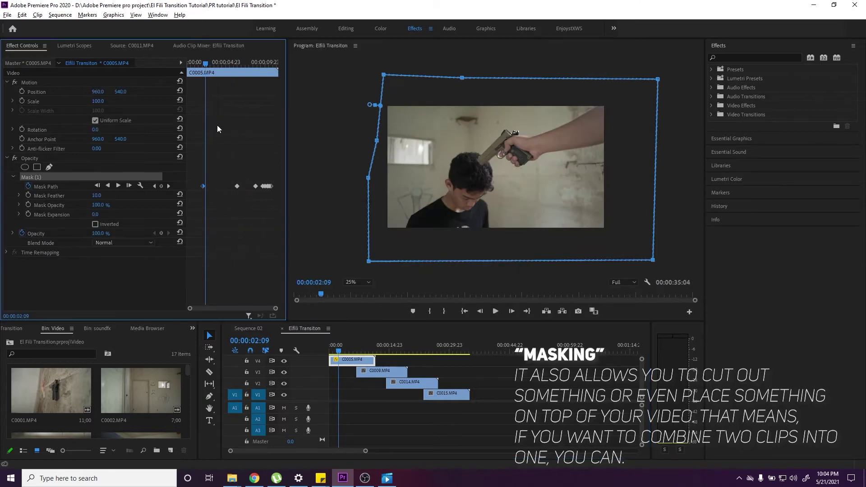
drag(206, 63, 265, 76)
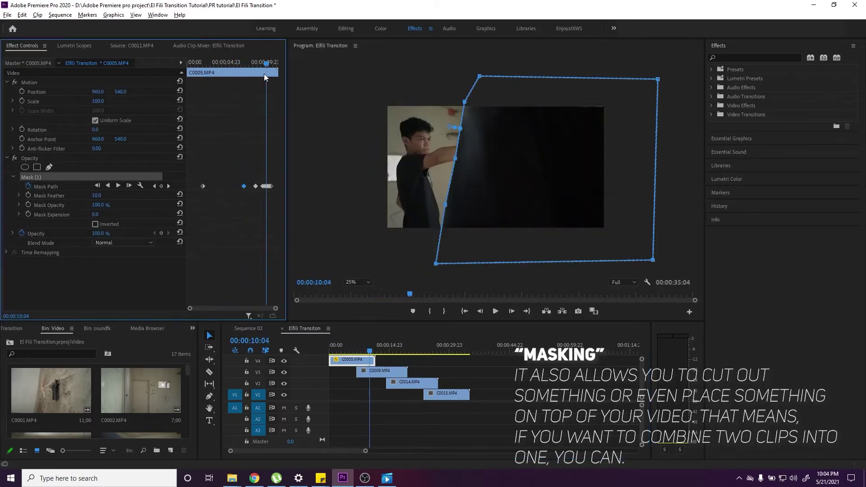
click(376, 353)
key(space)
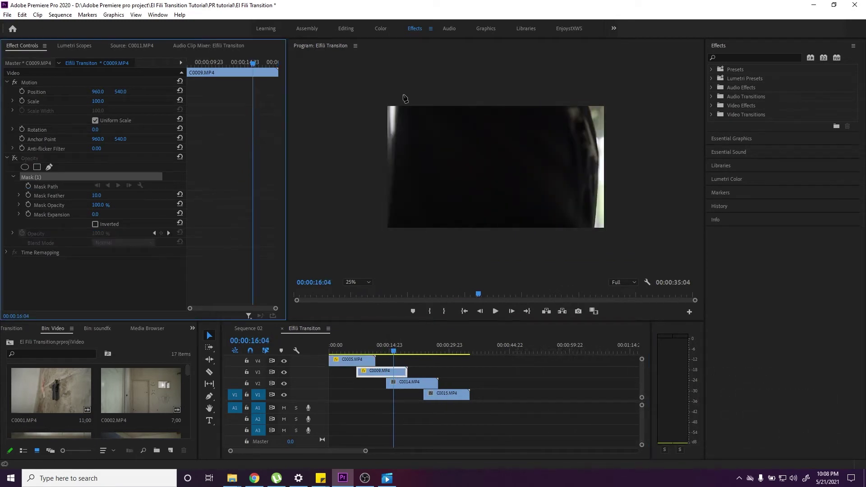
- Replace C0009's old mask with a new pen mask along the subject's left edge
click(52, 181)
click(398, 88)
click(96, 216)
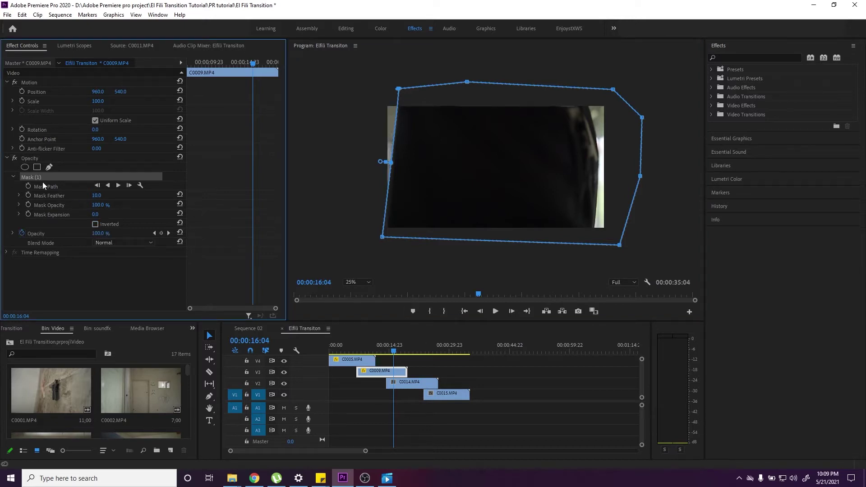
key(Delete)
key(Left)
key(Left)
key(Left)
click(376, 95)
click(372, 169)
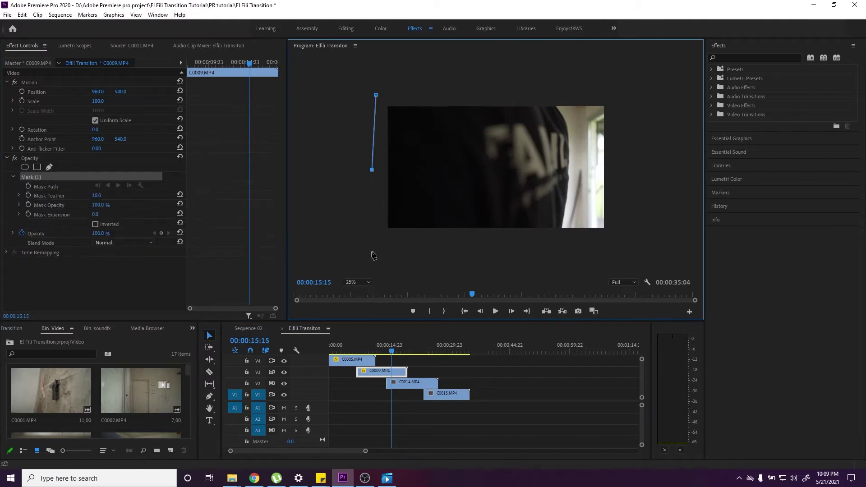
- Start Mask Path keyframing at 15:15 and move the mask's left points right along the subject
click(28, 187)
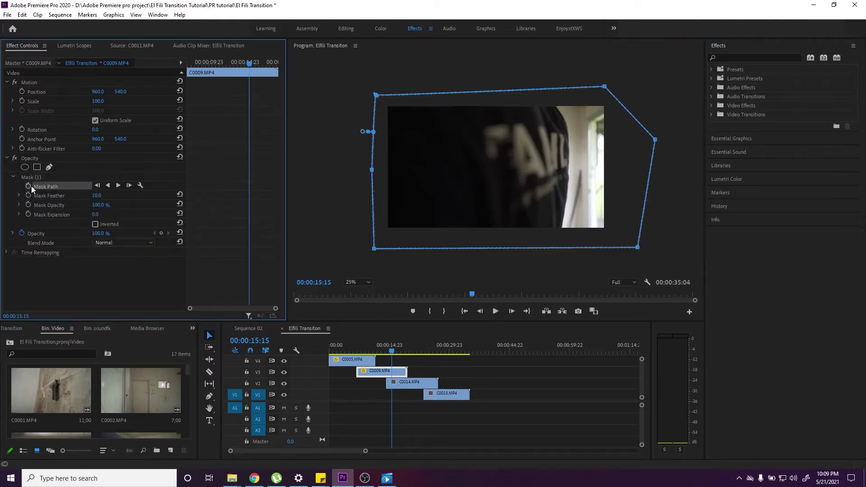
click(512, 311)
drag(376, 95, 399, 99)
drag(373, 133, 395, 139)
drag(372, 170, 390, 170)
mouse_move(374, 249)
mouse_down()
mouse_move(387, 229)
mouse_move(427, 258)
mouse_up()
click(512, 312)
drag(391, 170, 428, 174)
drag(395, 139, 432, 139)
drag(398, 99, 438, 98)
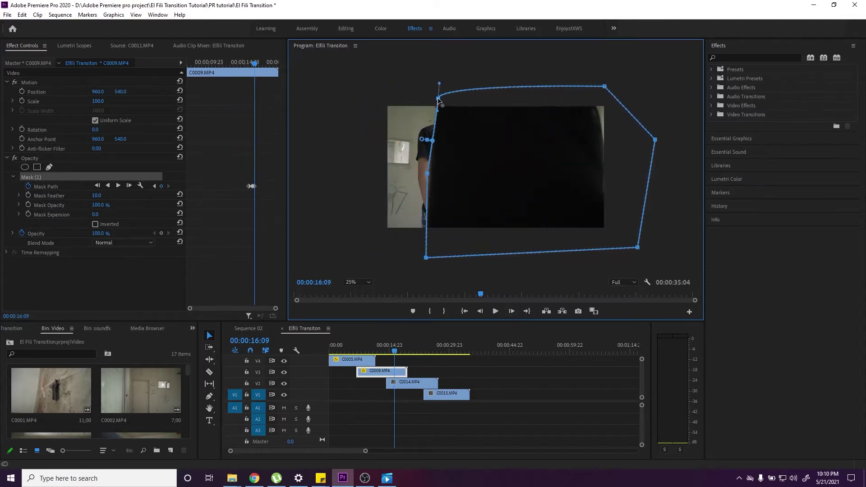
- Keep shifting the mask's left points right every few frames up to 17:00
key(shift+Right)
drag(426, 258, 467, 261)
drag(428, 173, 445, 181)
drag(433, 141, 457, 142)
drag(438, 98, 525, 88)
click(512, 311)
drag(457, 142, 501, 136)
drag(445, 181, 477, 176)
drag(468, 260, 480, 256)
click(511, 311)
drag(525, 88, 527, 87)
drag(481, 180, 491, 173)
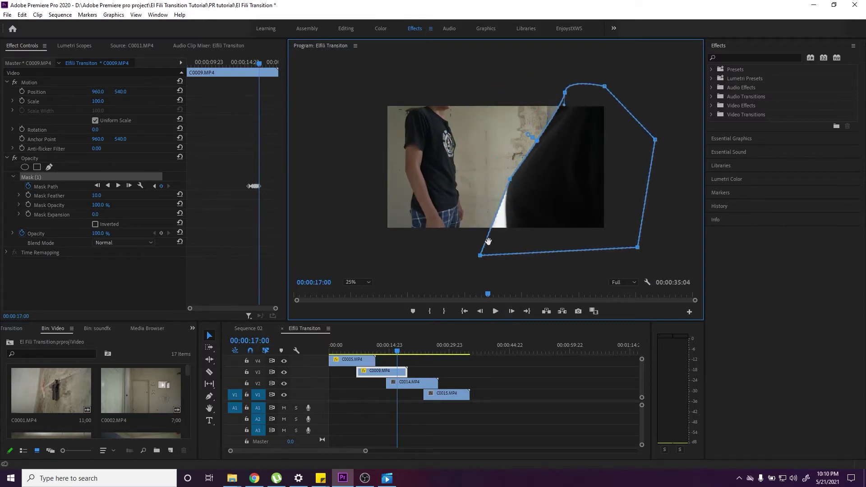
- At 17:05 pull the mask's upper edge down, collapse it to a strip, and preview the wipe
click(512, 313)
drag(568, 78, 594, 110)
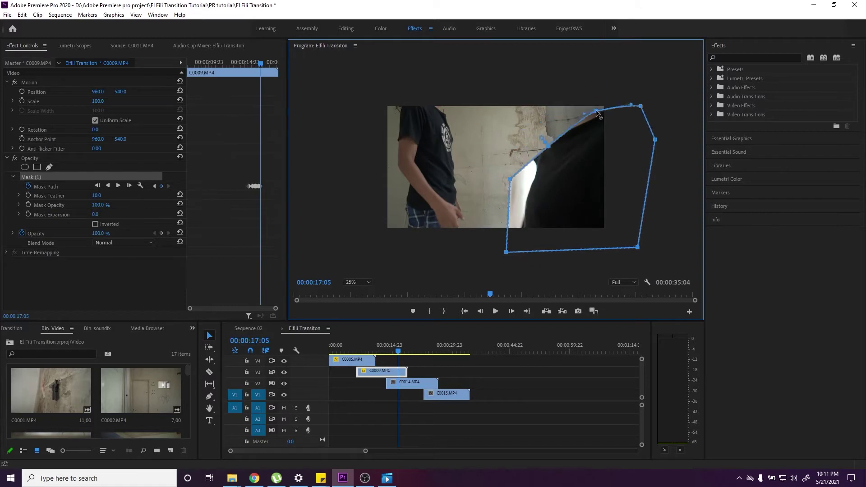
key(space)
key(space)
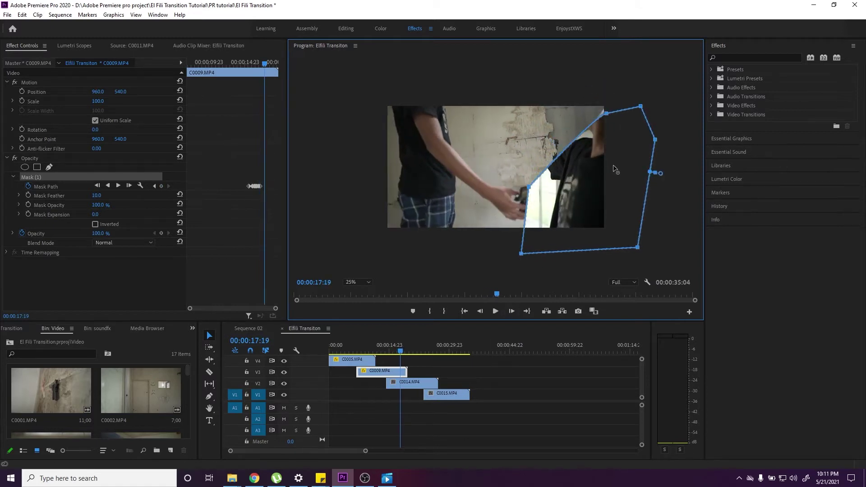
key(ctrl+z)
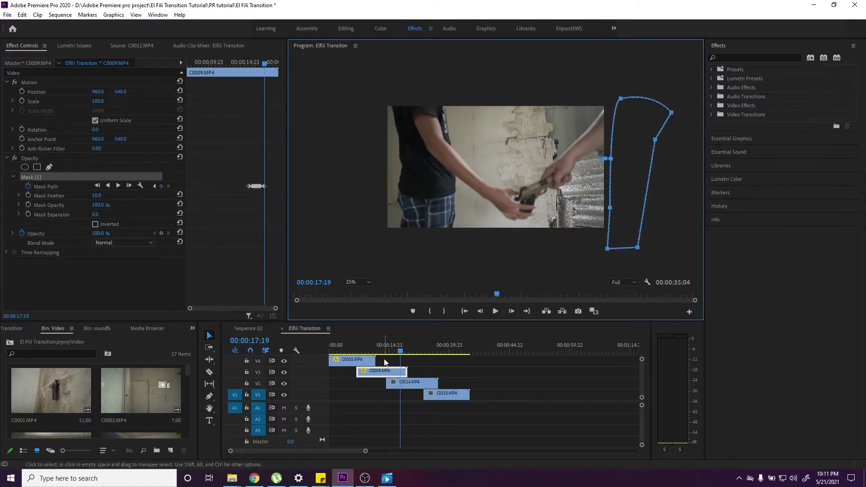
key(space)
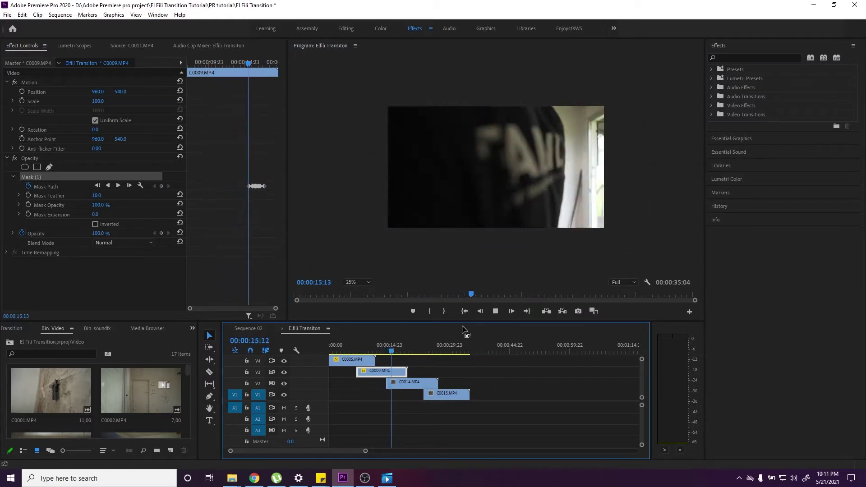
key(space)
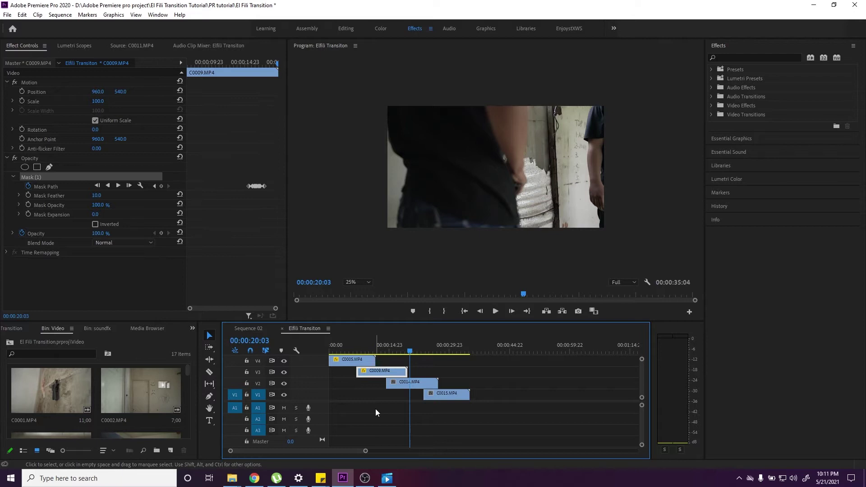
- Select Mask (1) on the C0014 clip with the playhead at 23:22
click(423, 346)
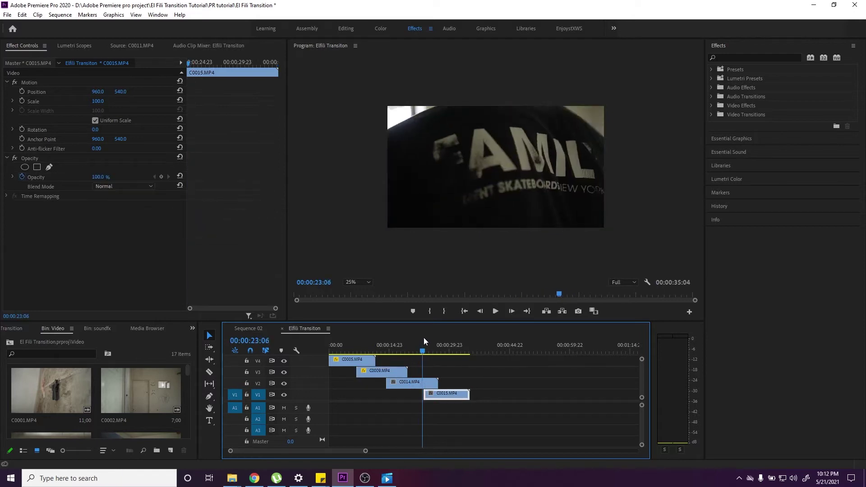
click(424, 340)
click(375, 99)
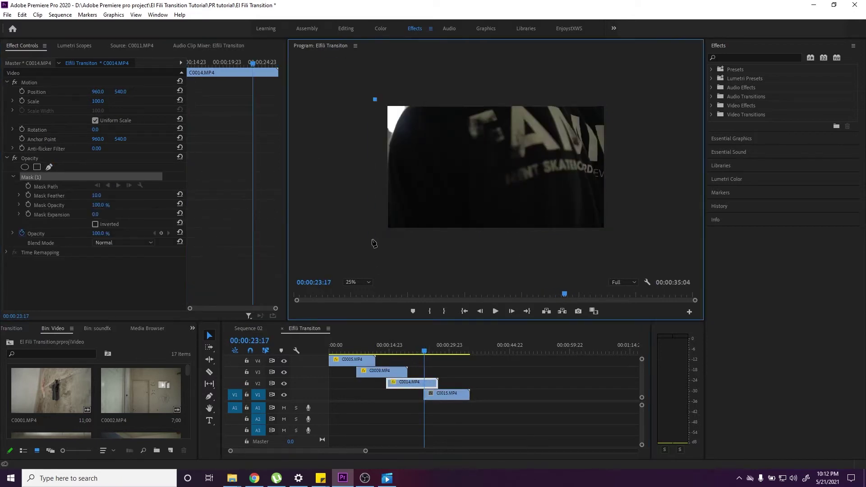
click(425, 352)
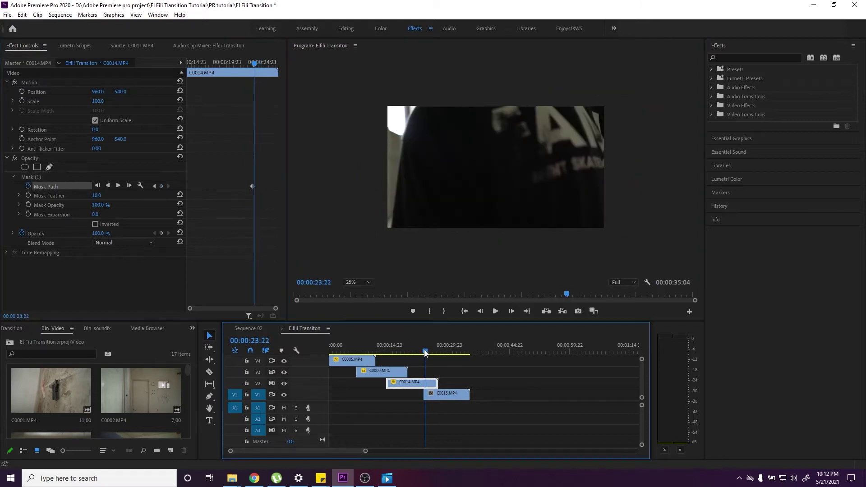
click(43, 177)
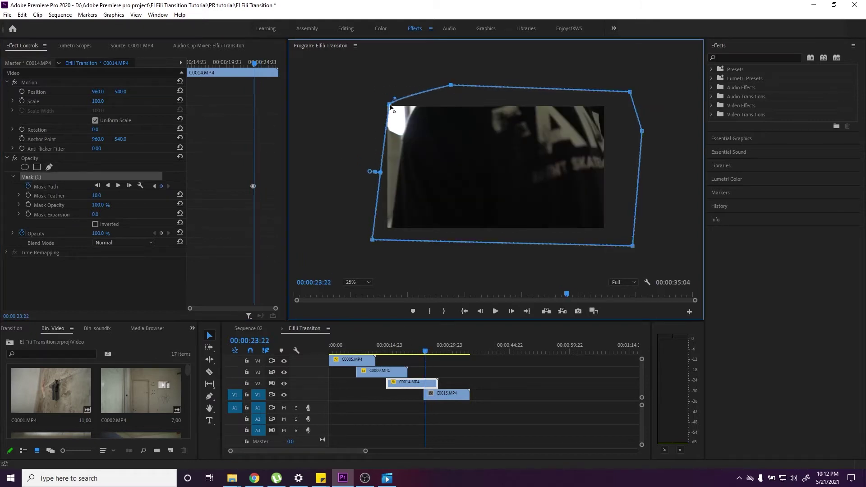
- Shift the mask's left vertices right over the first few frame steps
key(shift+Right)
key(shift+Right)
key(shift+Right)
drag(390, 106, 415, 110)
drag(420, 184, 440, 189)
drag(451, 85, 481, 80)
drag(414, 110, 453, 114)
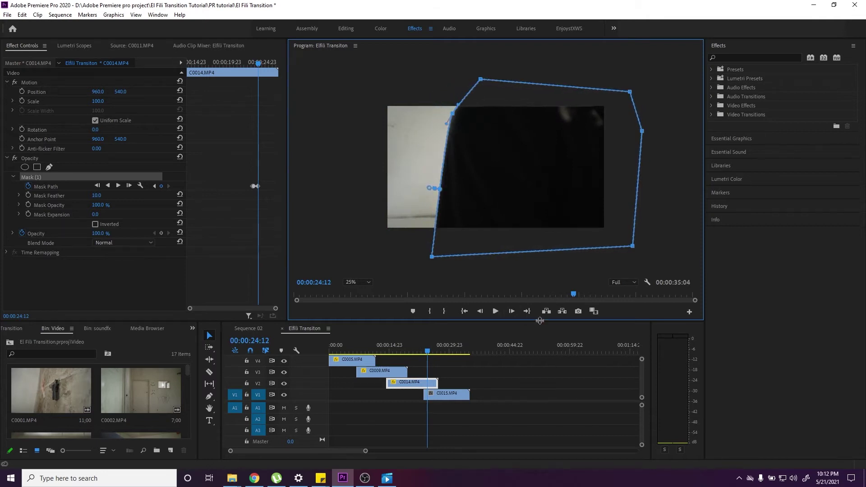
key(shift+Right)
key(Right)
key(Right)
key(Right)
drag(432, 257, 478, 265)
drag(440, 189, 463, 193)
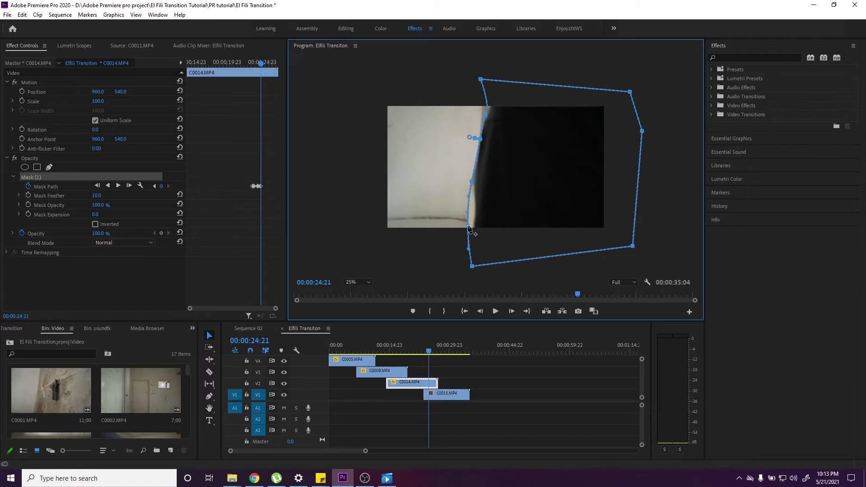
- Move the lower and upper left mask points further right, lining up the edge
key(shift+Right)
key(shift+Right)
key(Right)
drag(472, 266, 565, 258)
drag(476, 228, 508, 235)
drag(472, 181, 510, 189)
key(shift+Right)
key(Right)
key(Right)
drag(487, 117, 557, 120)
drag(510, 139, 557, 146)
drag(509, 185, 554, 190)
drag(508, 235, 554, 244)
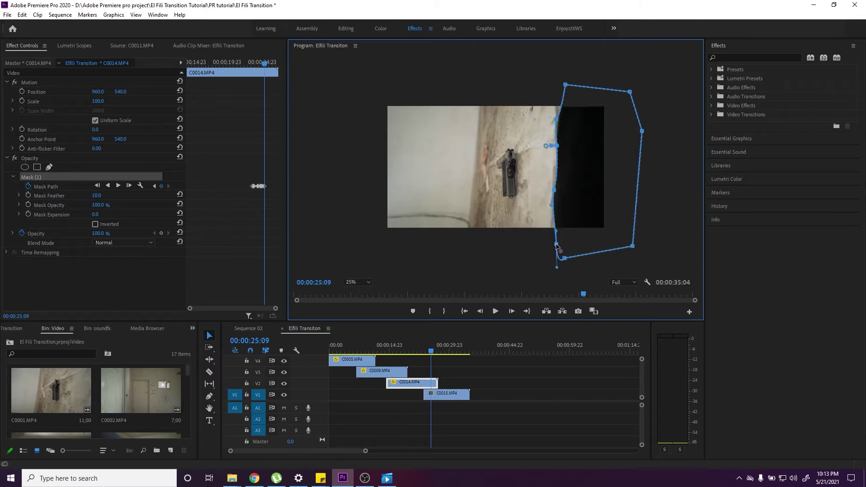
- Collapse the mask's left points onto its right edge and play back the wipe
key(shift+Right)
key(shift+Right)
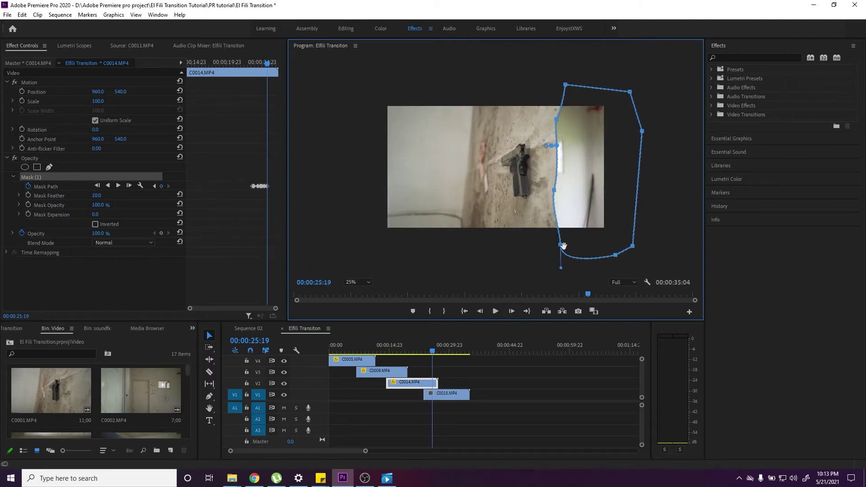
drag(621, 236, 616, 238)
drag(554, 190, 614, 185)
drag(557, 145, 615, 141)
drag(556, 120, 615, 116)
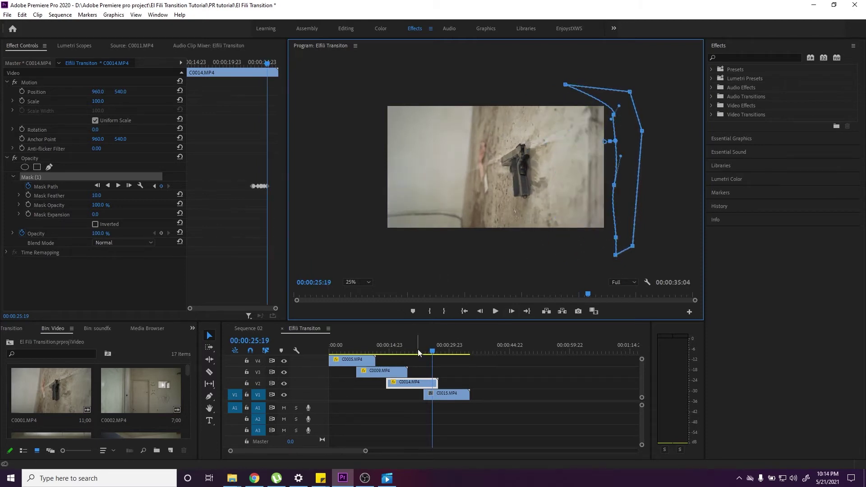
key(space)
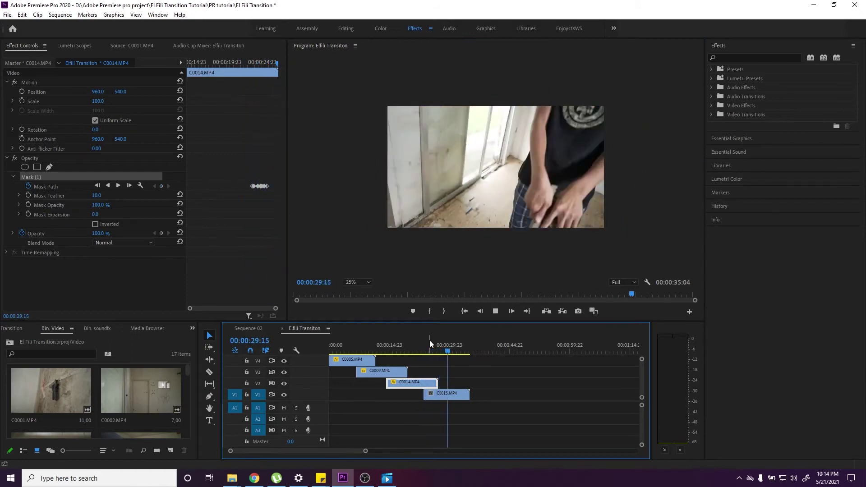
- Nest the four stacked clips into Nested Sequence 01
drag(483, 413, 363, 365)
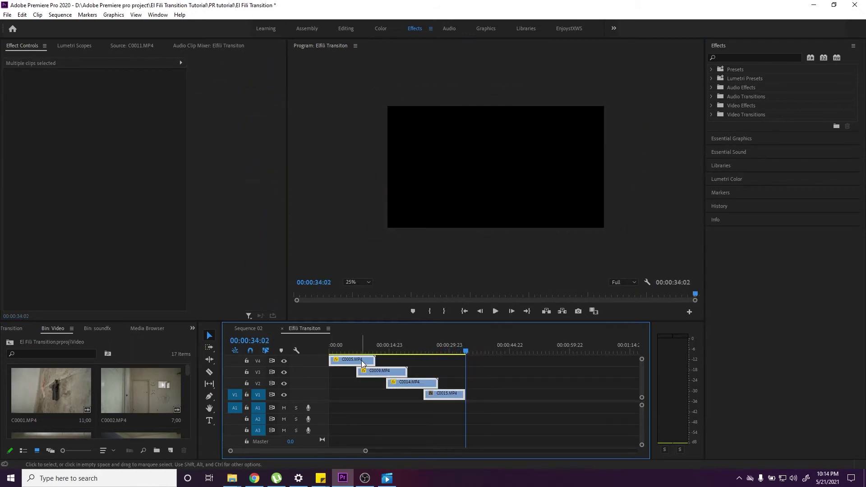
right_click(363, 365)
click(412, 266)
click(412, 247)
- Create Sequence 05, place Nested Sequence 01 in it, and play it back
click(431, 427)
click(7, 15)
mouse_move(18, 27)
click(153, 56)
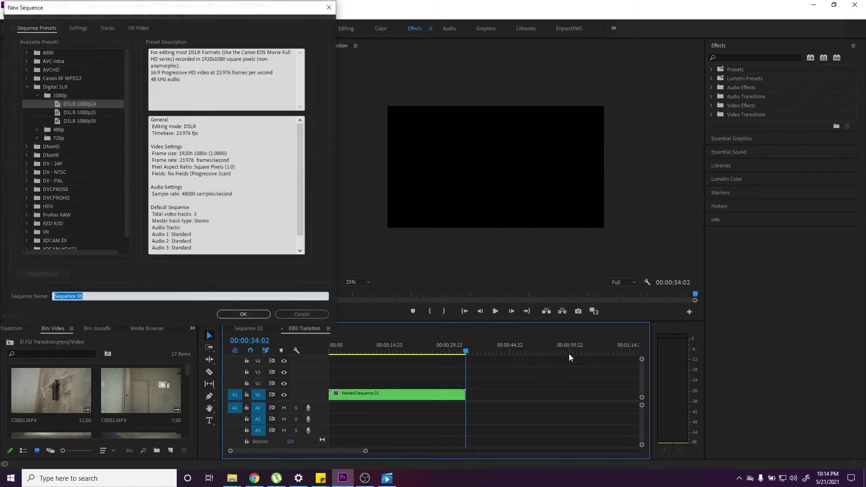
click(244, 317)
click(294, 332)
click(357, 396)
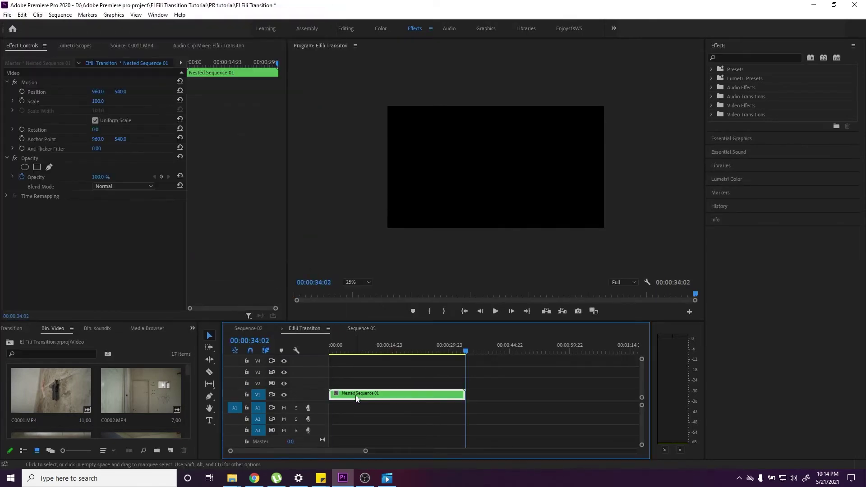
click(361, 329)
key(space)
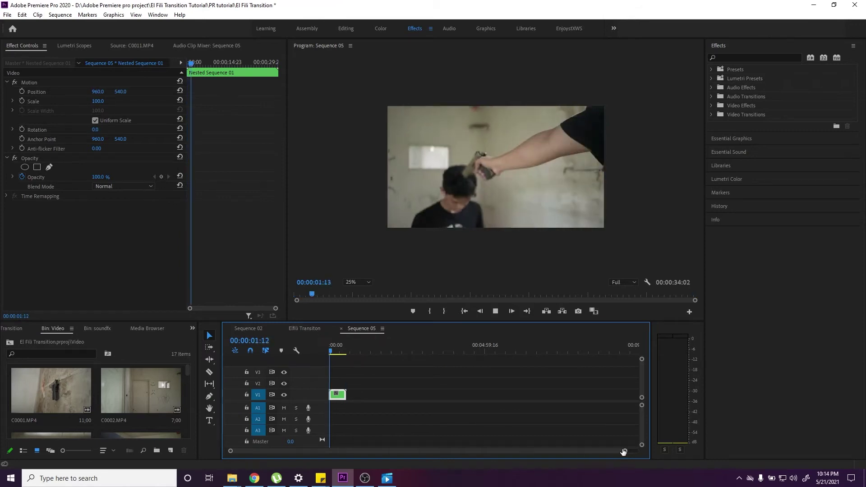
drag(624, 453, 429, 451)
- Add the cinematic-intros sound effect from the soundfx bin to A1 and preview at 50%
click(27, 329)
key(space)
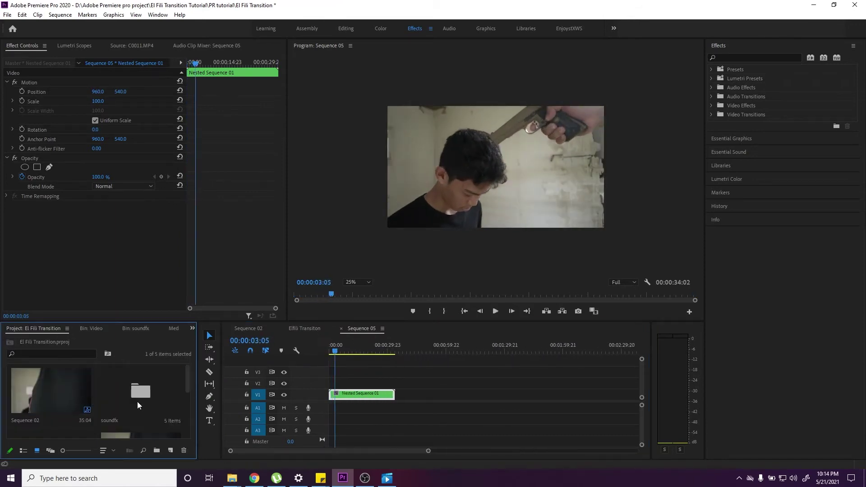
double_click(137, 403)
drag(139, 395, 334, 408)
drag(335, 346, 322, 351)
key(space)
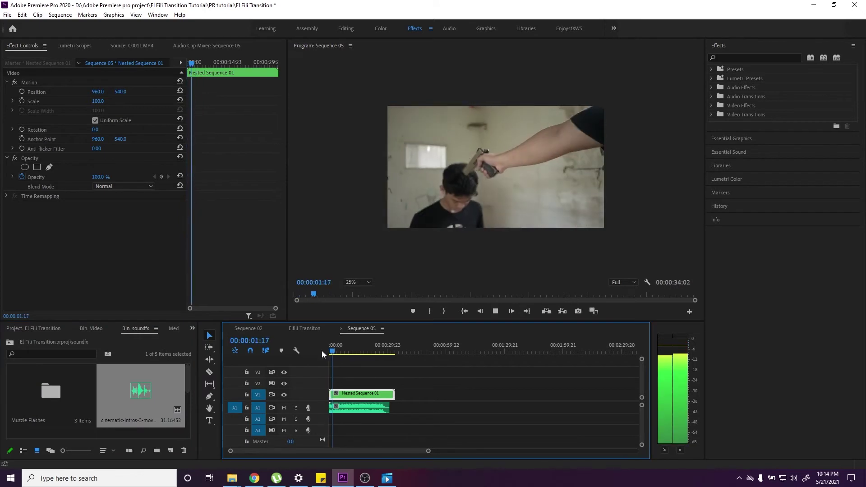
drag(345, 346, 334, 351)
click(357, 282)
click(361, 318)
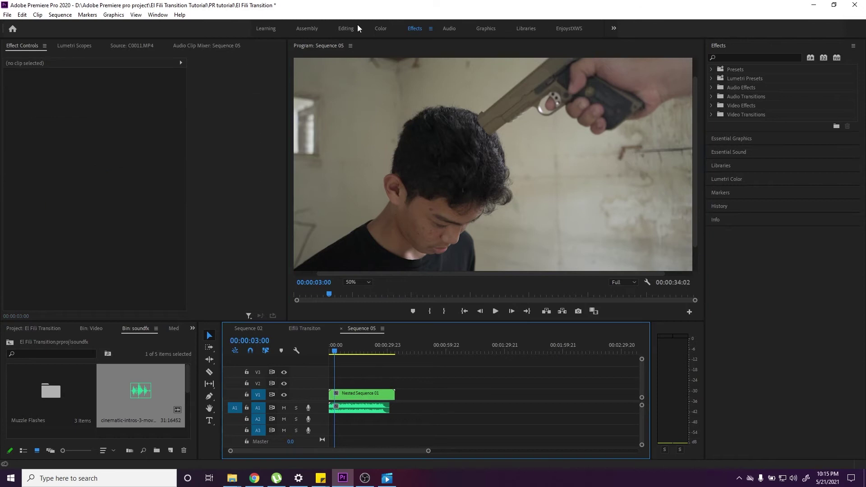
- In the Color workspace, warm the white balance to Temperature 1.6 and fit the preview
click(381, 29)
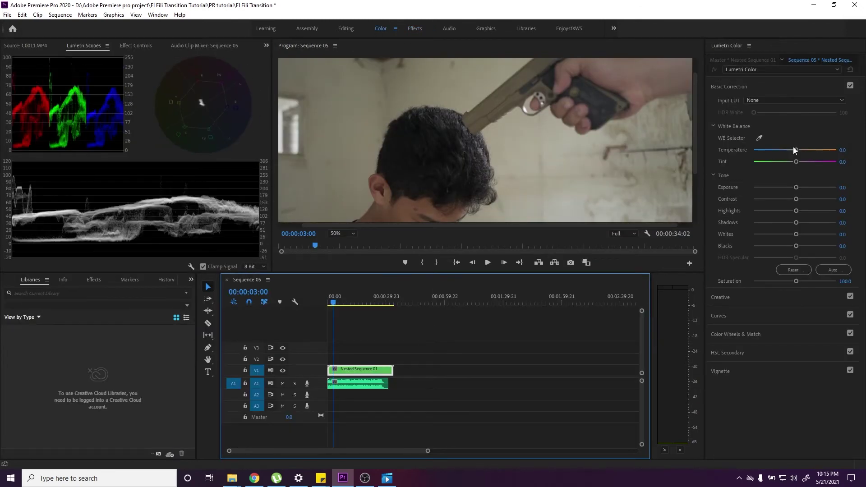
click(759, 138)
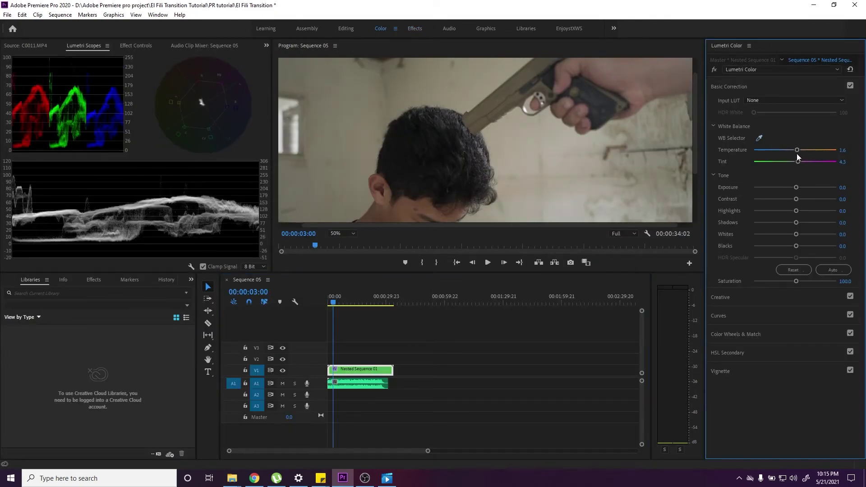
drag(794, 149, 797, 151)
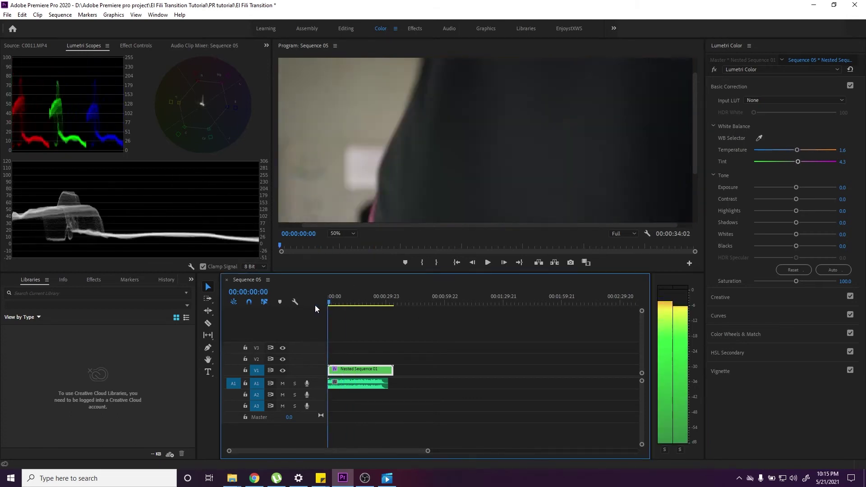
drag(340, 302, 334, 302)
drag(383, 274, 382, 306)
click(352, 266)
click(343, 274)
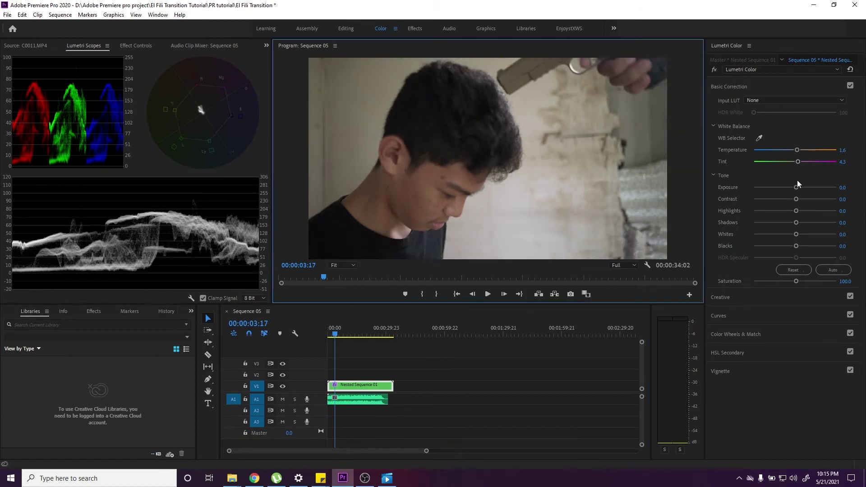
- Raise contrast to 52.2 and apply the Fuji F125 Kodak 2393 creative look
mouse_move(796, 199)
mouse_down()
mouse_move(818, 199)
mouse_move(806, 233)
mouse_up()
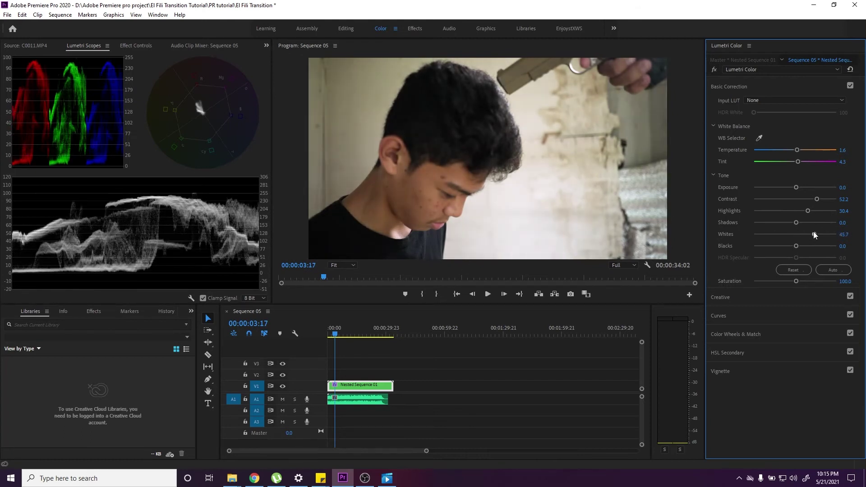
click(772, 100)
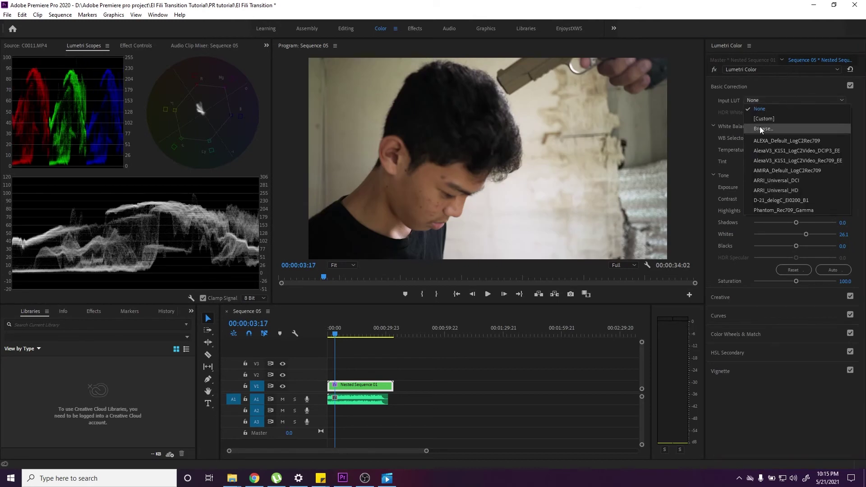
click(768, 109)
click(736, 297)
click(777, 119)
click(743, 199)
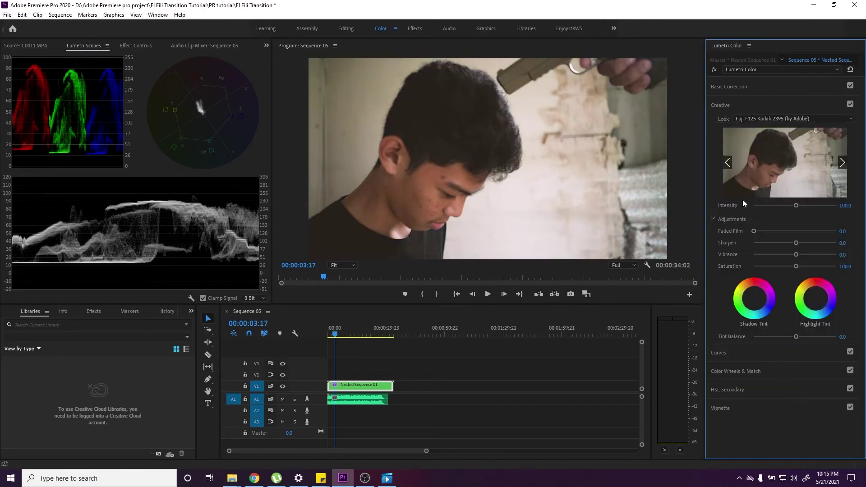
click(777, 119)
click(735, 188)
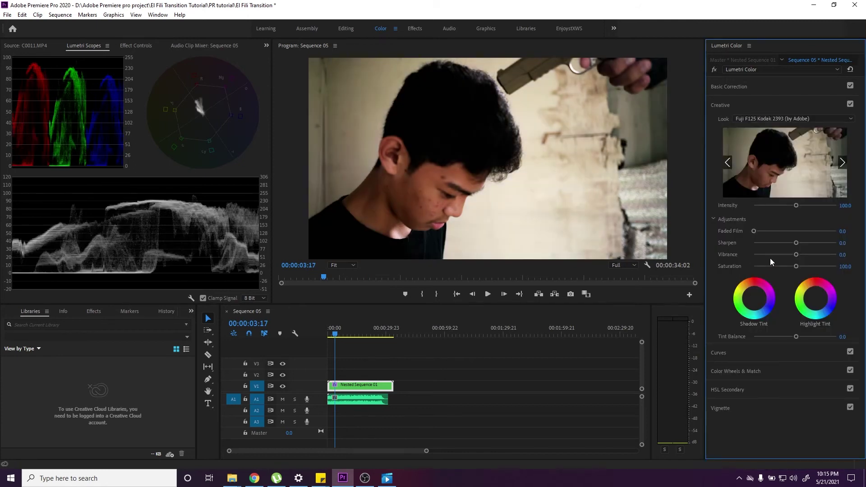
click(745, 87)
- Play back the graded sequence from about 13 seconds through its end
click(351, 328)
key(space)
drag(372, 332, 384, 334)
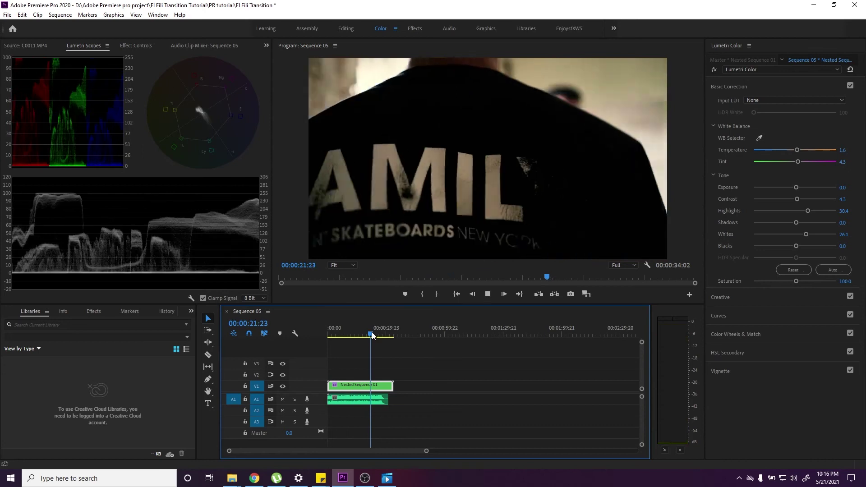
key(space)
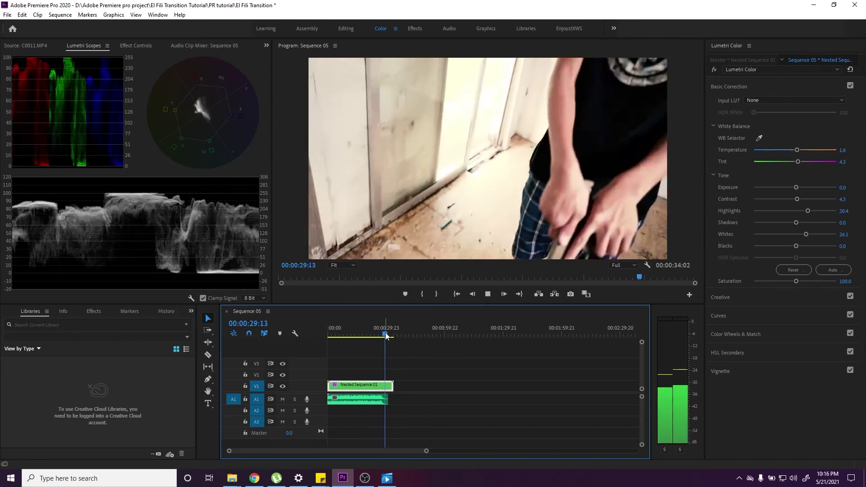